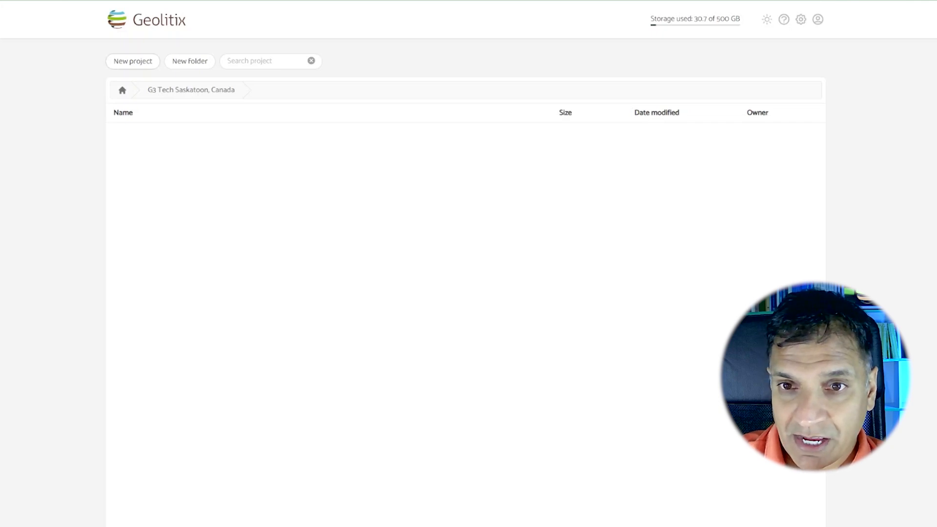
Step: Create a new project named "Void detection" in the current folder
{"action": "left_click", "coordinate": [132, 61]}
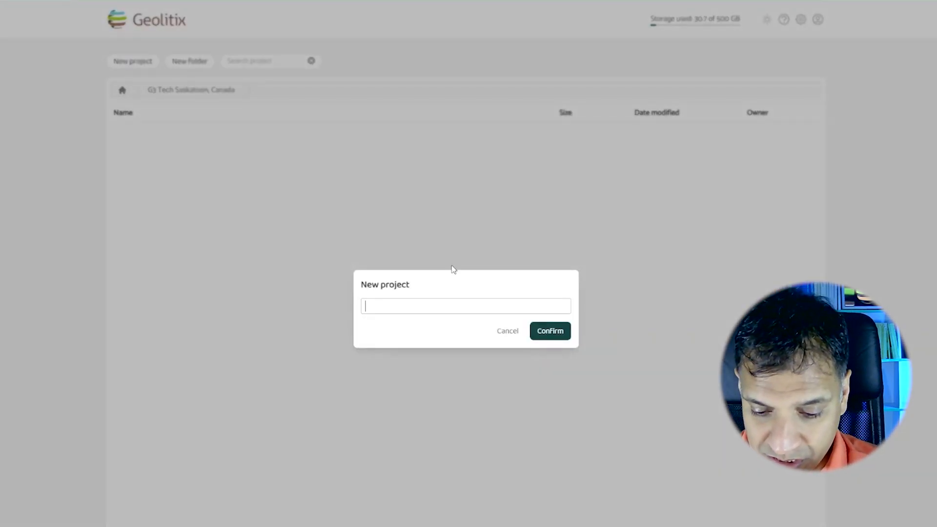
{"action": "type", "text": "Void detection"}
{"action": "key", "text": "Return"}
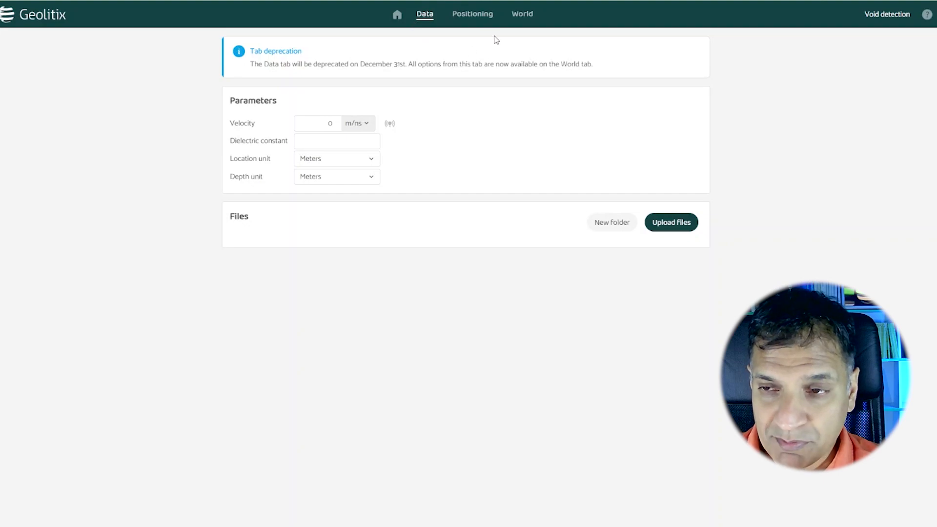
Step: Import the Project1 GPZ survey into the GPR Profiles layer of the World view and continue to the material choice
{"action": "left_click", "coordinate": [523, 14]}
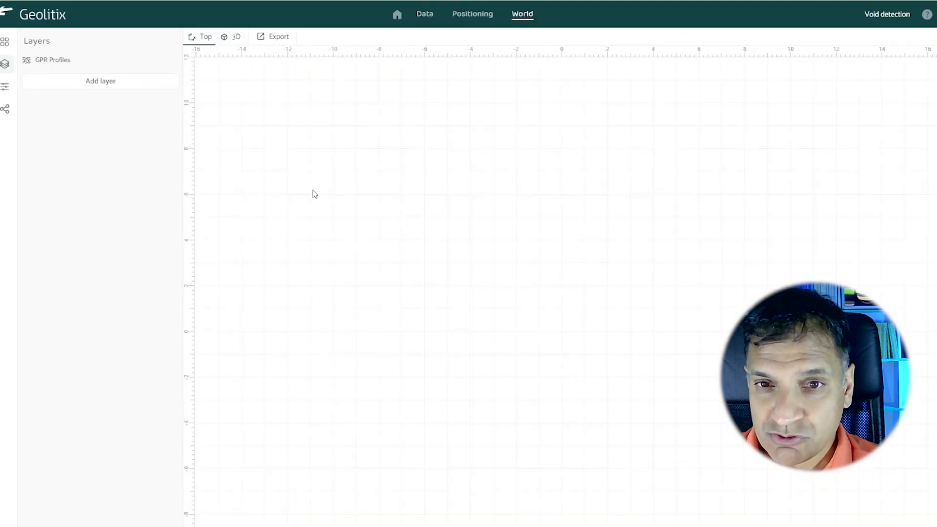
{"action": "left_click", "coordinate": [47, 63]}
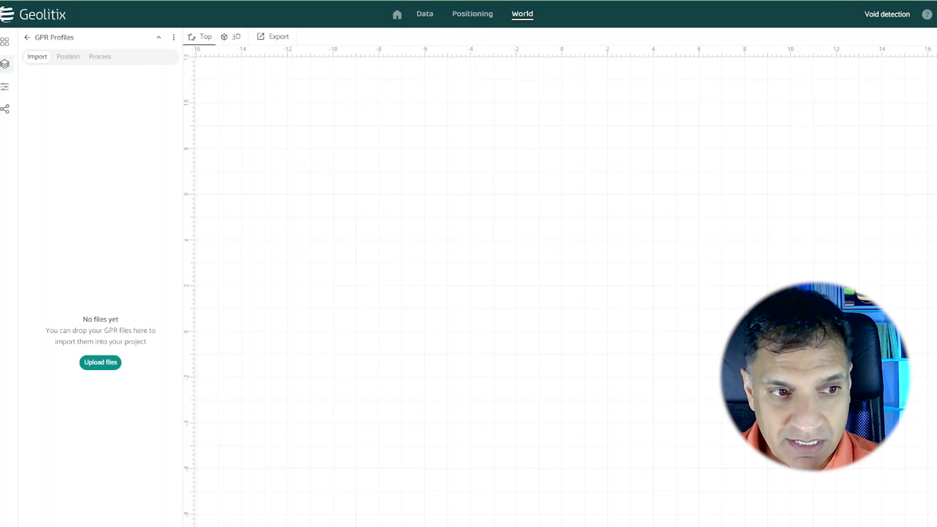
{"action": "left_click_drag", "start_coordinate": [1, 195], "coordinate": [85, 194]}
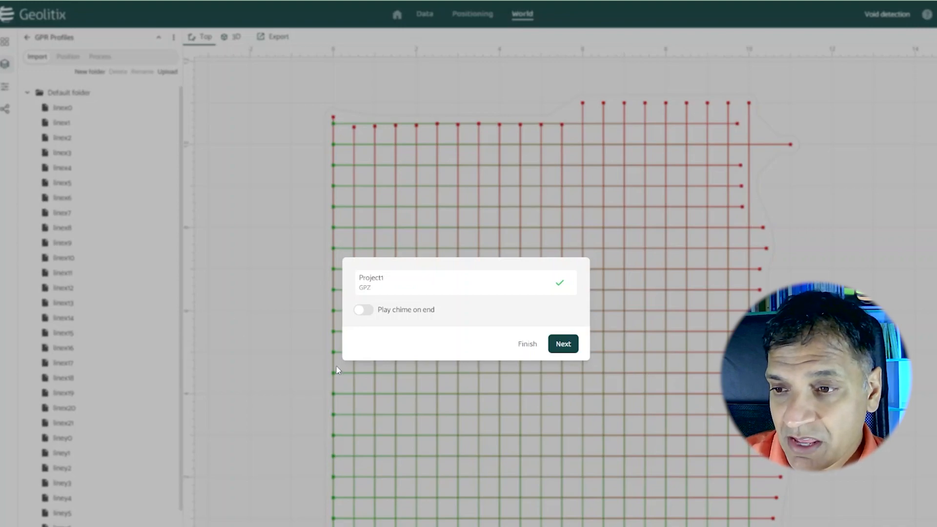
{"action": "left_click", "coordinate": [563, 344]}
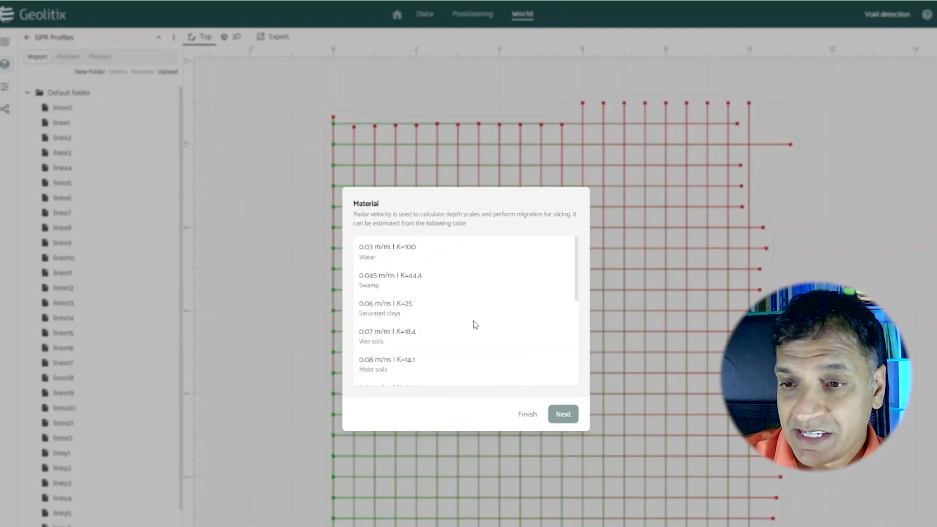
Step: Set the material to typical concrete, rock and soils (0.1 m/ns, K=9) and process the profiles for discrete targets with slices created
{"action": "scroll", "coordinate": [474, 322], "scroll_direction": "down", "scroll_amount": 2}
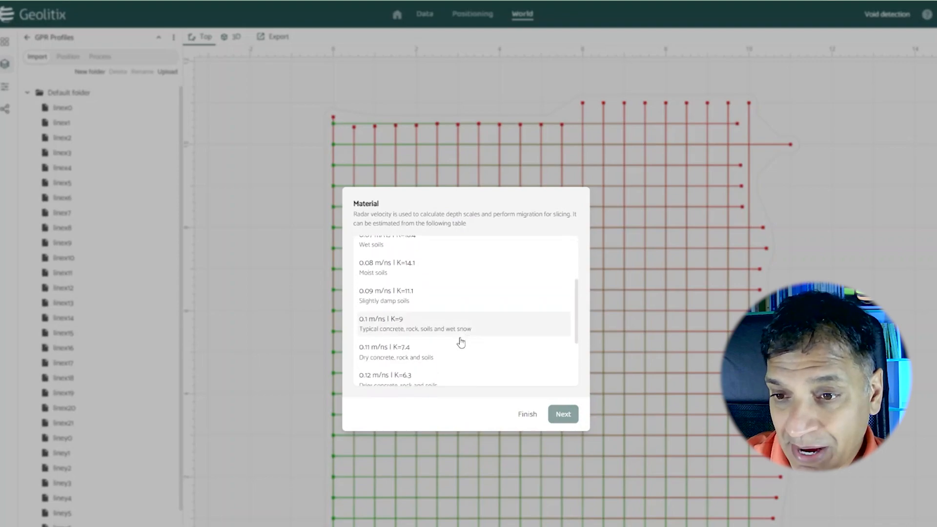
{"action": "left_click", "coordinate": [409, 333]}
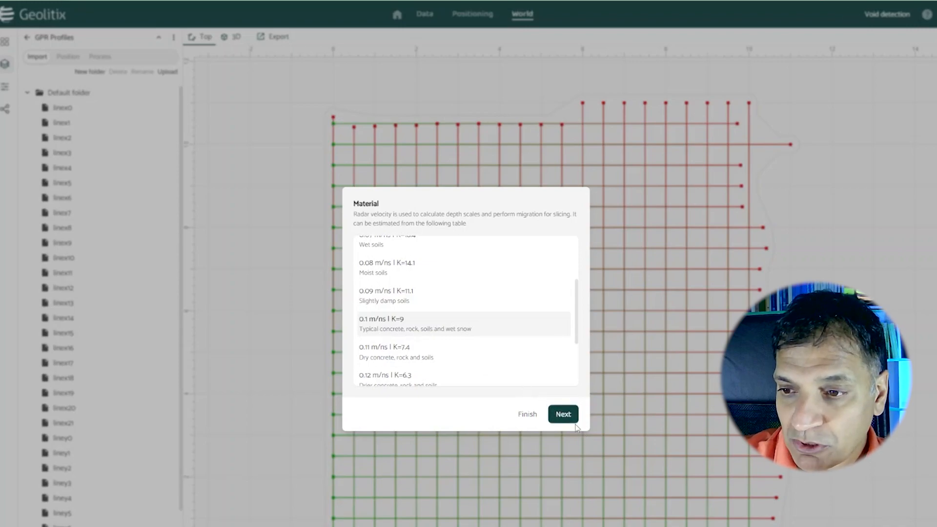
{"action": "left_click", "coordinate": [564, 414]}
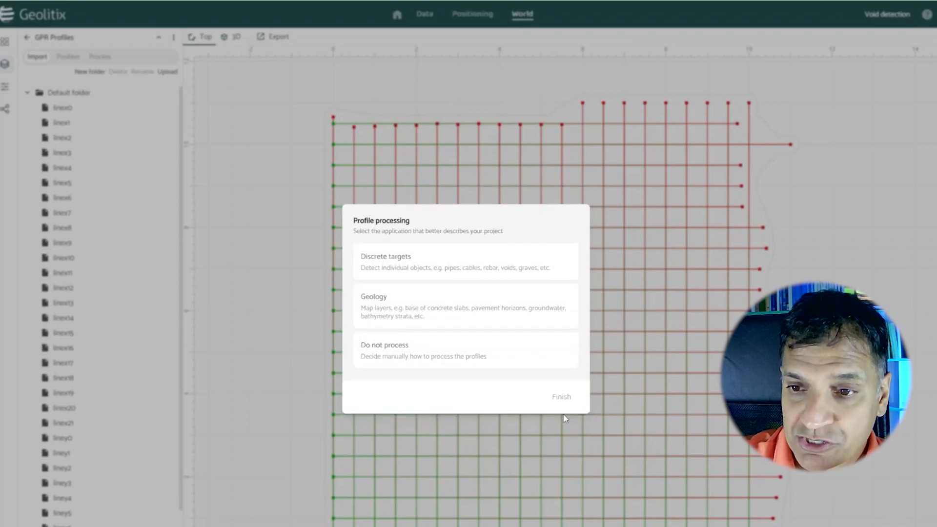
{"action": "left_click", "coordinate": [404, 270]}
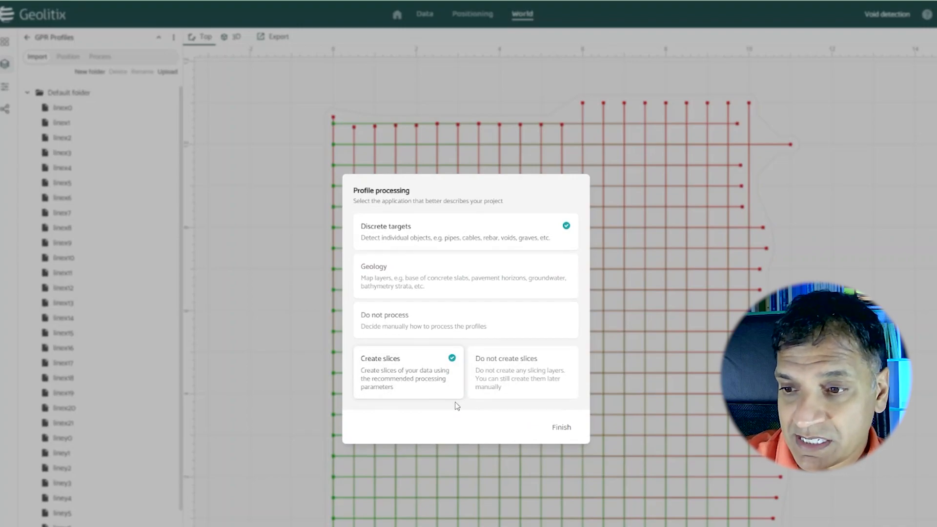
{"action": "left_click", "coordinate": [562, 428]}
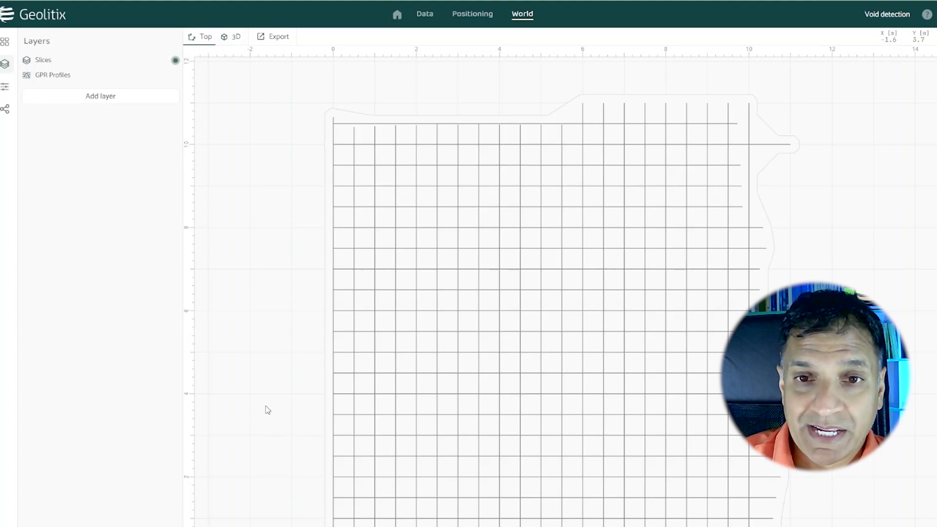
Step: Open a GPR profile in 2D from the GPR Profiles processing settings and return to the layer list
{"action": "left_click", "coordinate": [49, 76]}
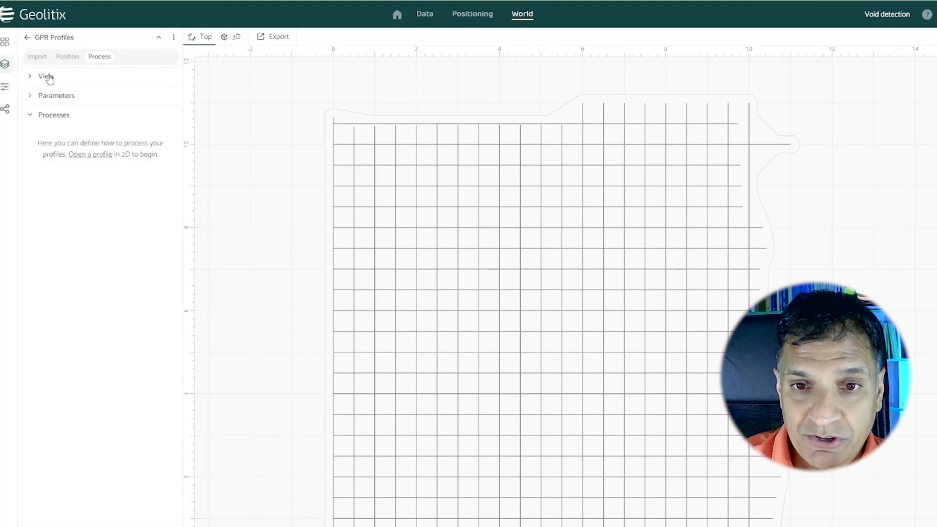
{"action": "left_click", "coordinate": [95, 155]}
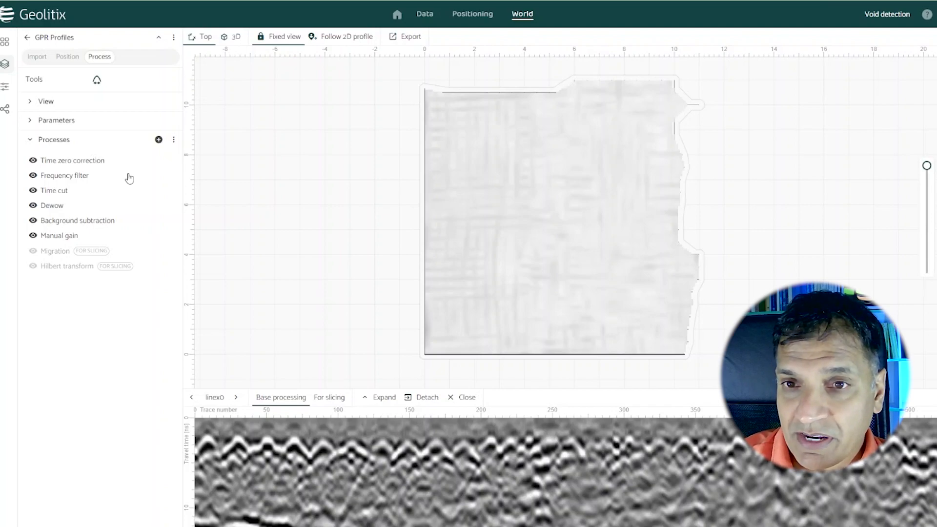
{"action": "left_click", "coordinate": [28, 38]}
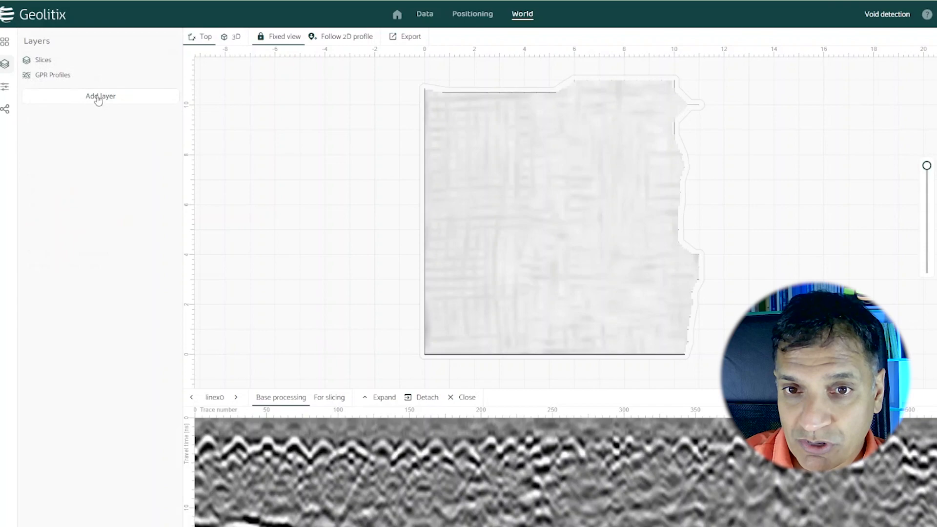
Step: Apply the blue-green-red rainbow preset as the Slices layer's color scheme
{"action": "left_click", "coordinate": [44, 63]}
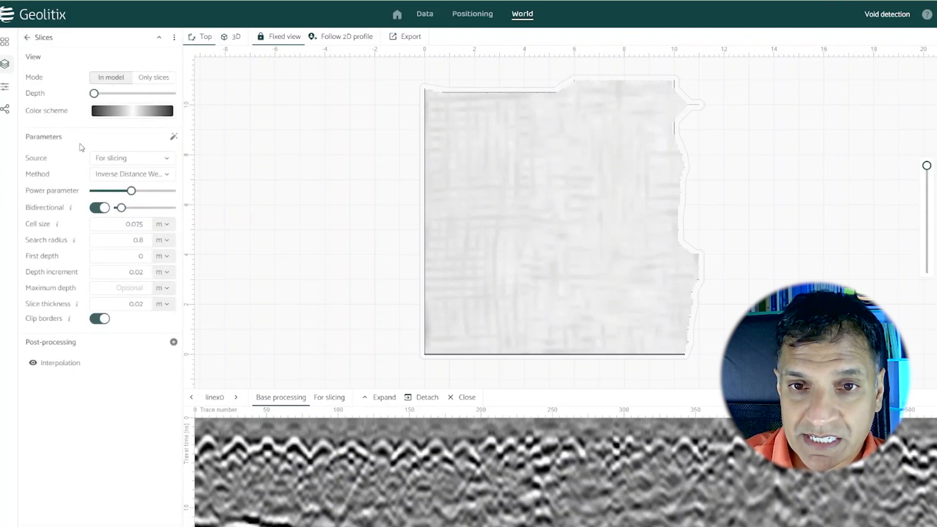
{"action": "left_click", "coordinate": [145, 111]}
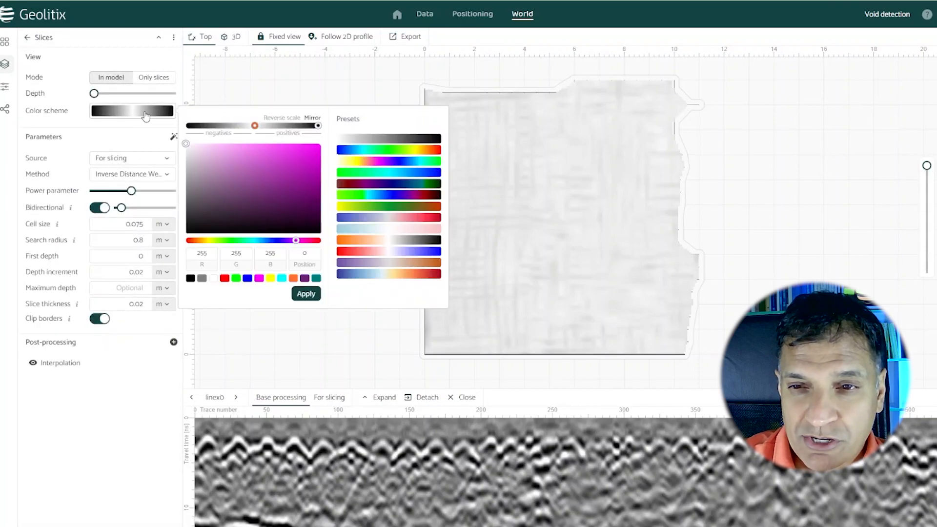
{"action": "left_click", "coordinate": [399, 153]}
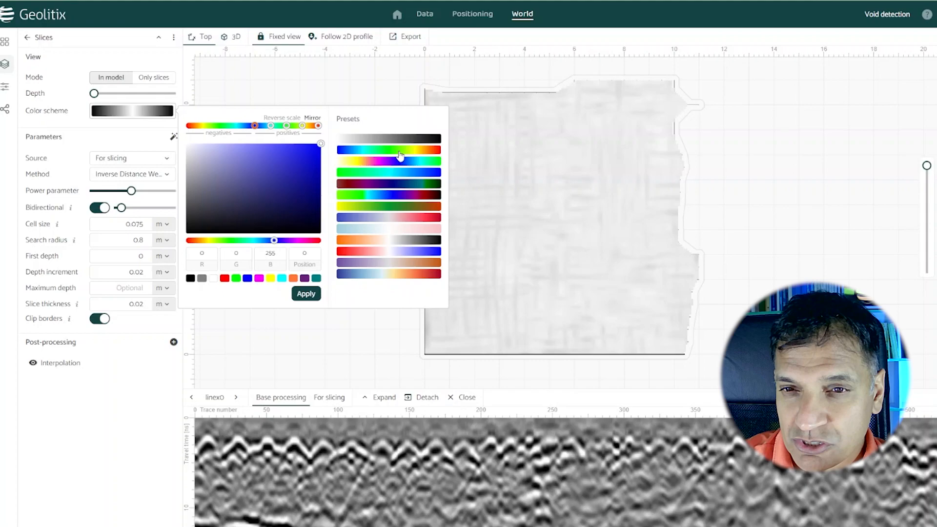
{"action": "left_click", "coordinate": [306, 294]}
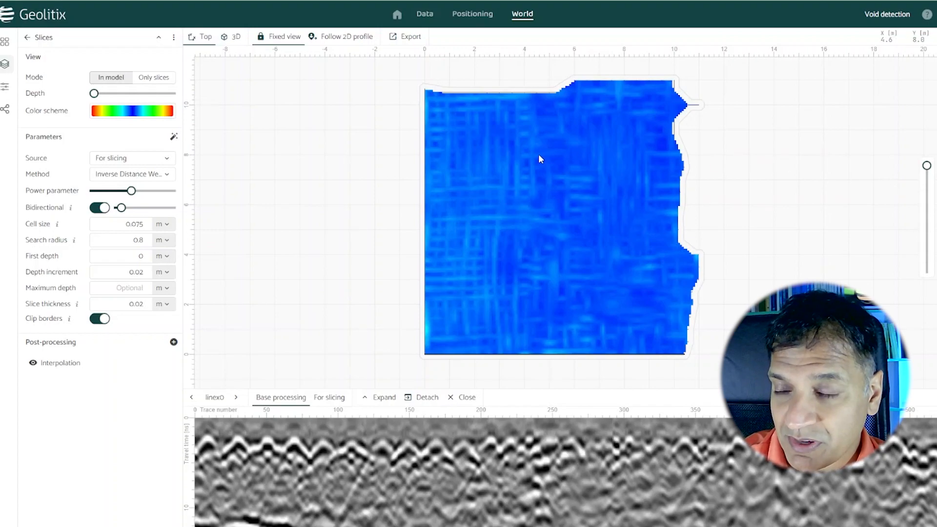
Step: Move the slice depth down to 0.4 m and examine the profile linex18 crossing the red anomaly near x 5, y 9 m
{"action": "mouse_move", "coordinate": [927, 166]}
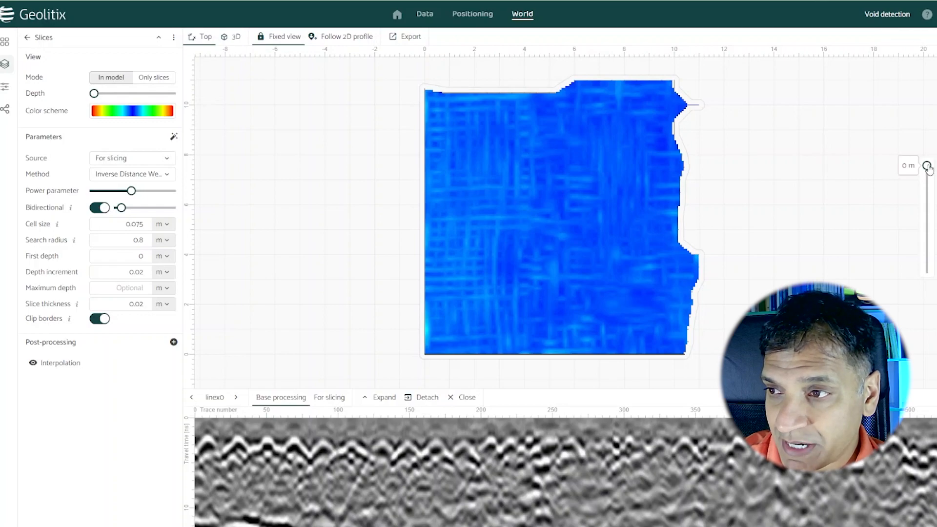
{"action": "left_click_drag", "start_coordinate": [928, 167], "coordinate": [930, 179]}
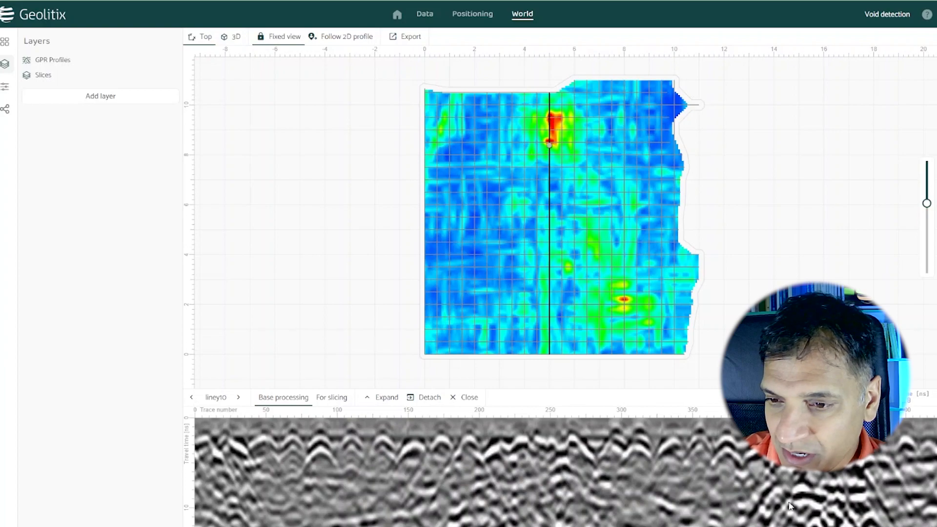
{"action": "left_click", "coordinate": [556, 131]}
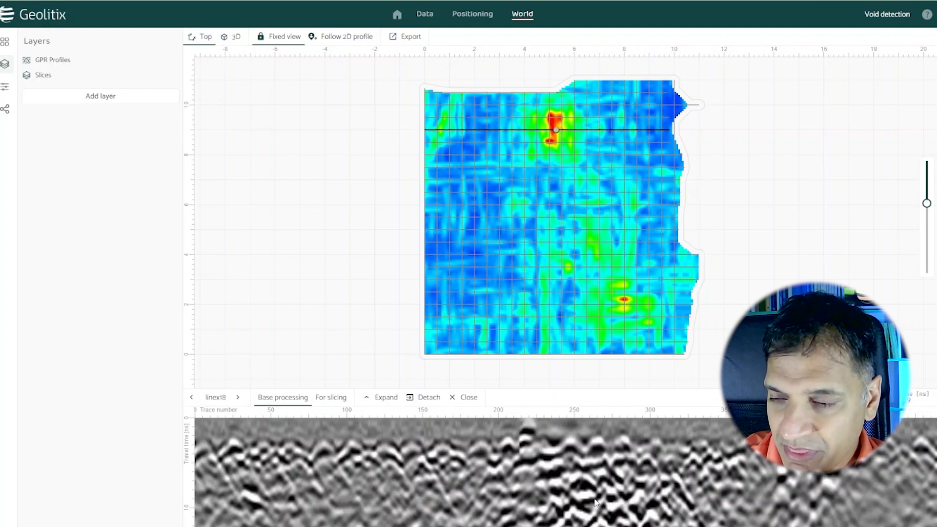
Step: Move the slice depth to 0.66 m and examine the profile liney15 crossing the large red anomaly near x 7.5, y 2 m
{"action": "mouse_move", "coordinate": [928, 207]}
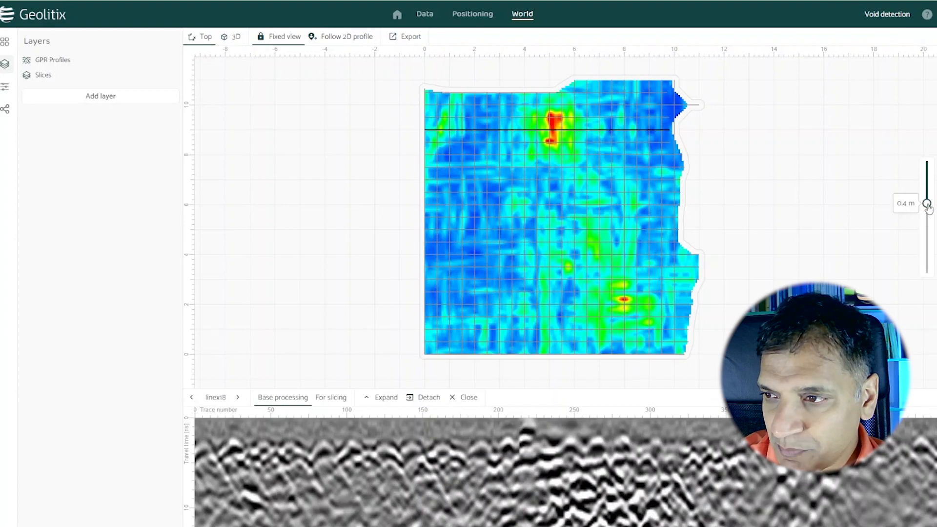
{"action": "left_click_drag", "start_coordinate": [927, 205], "coordinate": [928, 231]}
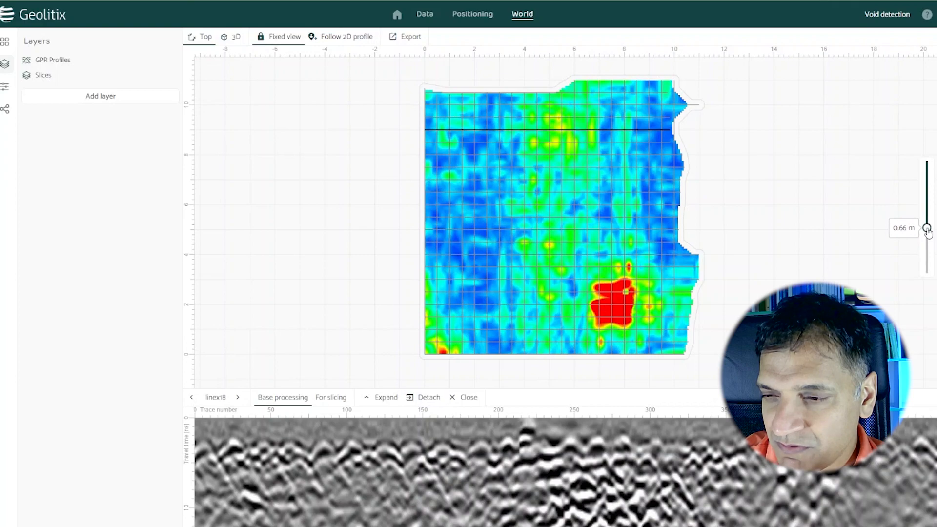
{"action": "left_click", "coordinate": [614, 304]}
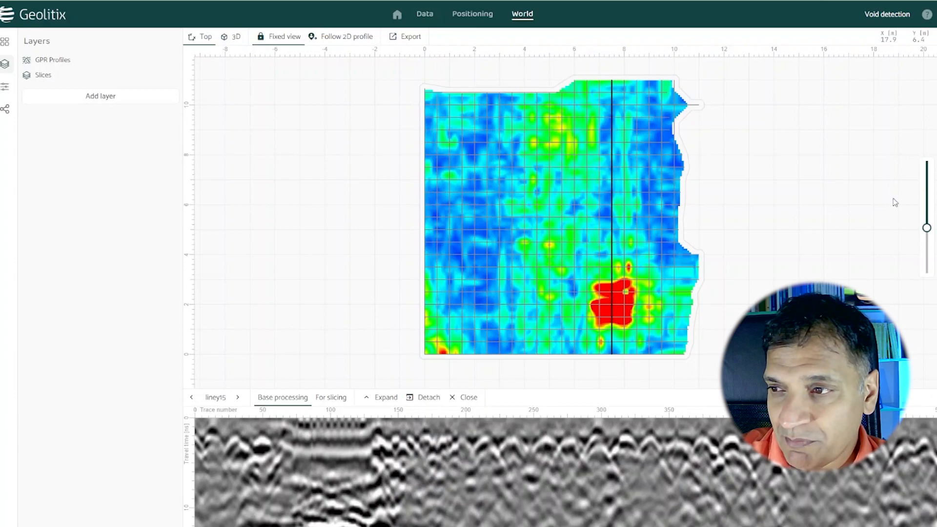
Step: Return to the shallower slice with the first anomaly, add a Sketch layer, and set its drawing tool's line color to magenta #EE2AEE
{"action": "left_click_drag", "start_coordinate": [927, 228], "coordinate": [927, 203]}
{"action": "left_click", "coordinate": [101, 96]}
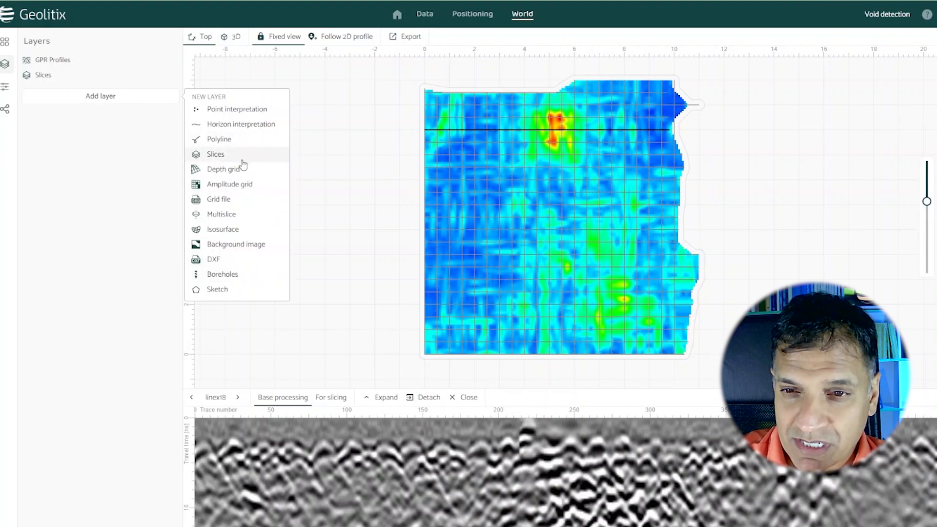
{"action": "left_click", "coordinate": [228, 290]}
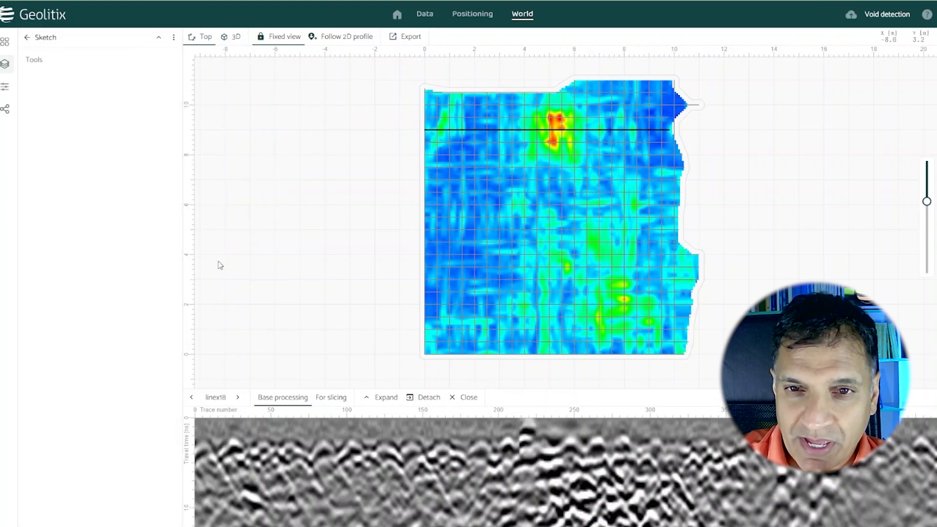
{"action": "left_click", "coordinate": [96, 61]}
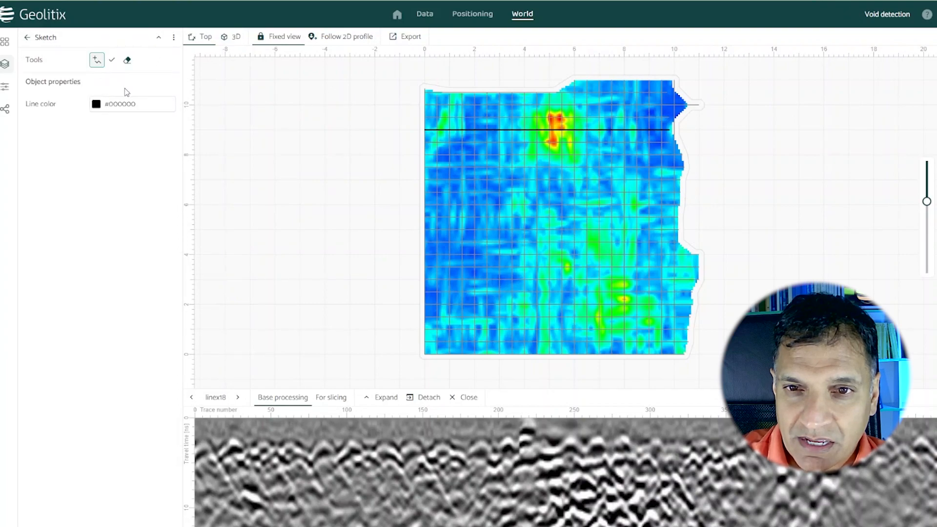
{"action": "left_click", "coordinate": [117, 108]}
{"action": "left_click", "coordinate": [297, 113]}
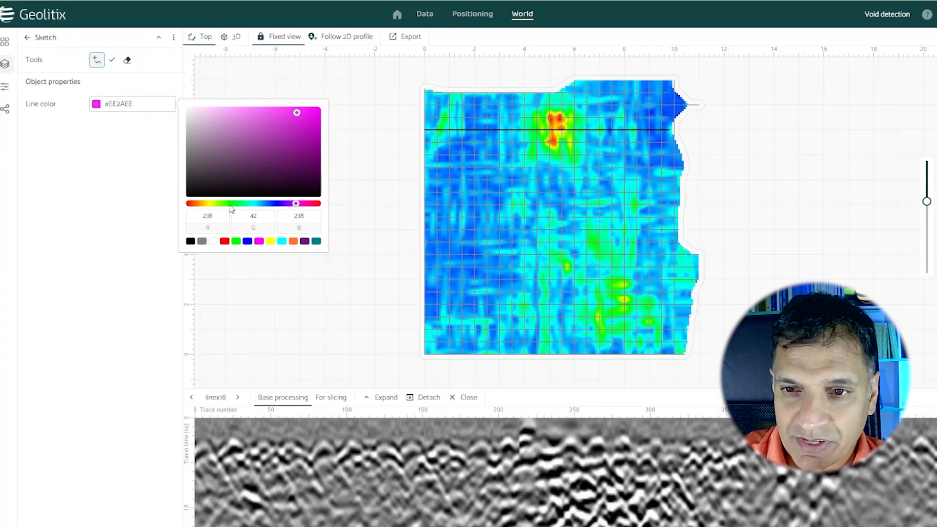
Step: Sketch a closed outline about 1 m wide and 1.3 m high around the red anomaly near x 5, y 9 m
{"action": "left_click", "coordinate": [541, 117]}
{"action": "left_click", "coordinate": [565, 115]}
{"action": "left_click", "coordinate": [565, 142]}
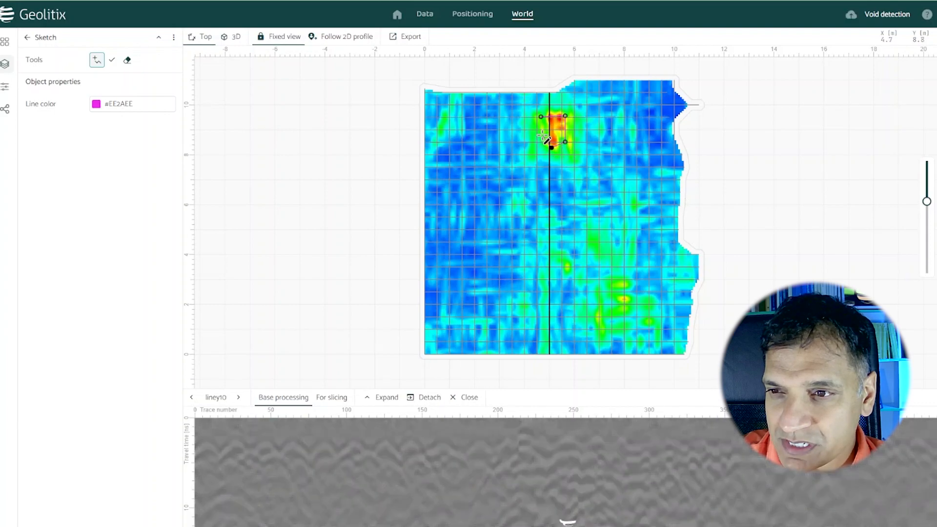
{"action": "left_click", "coordinate": [542, 135]}
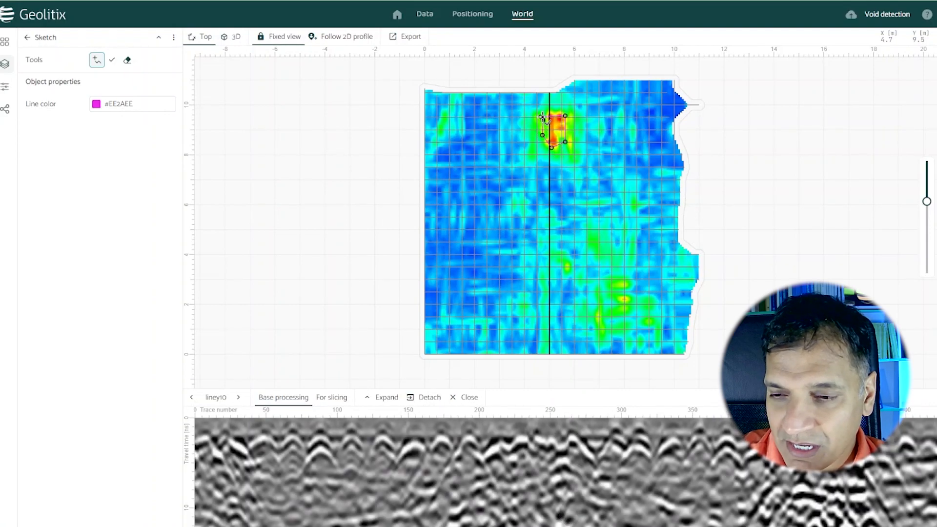
{"action": "left_click", "coordinate": [541, 117]}
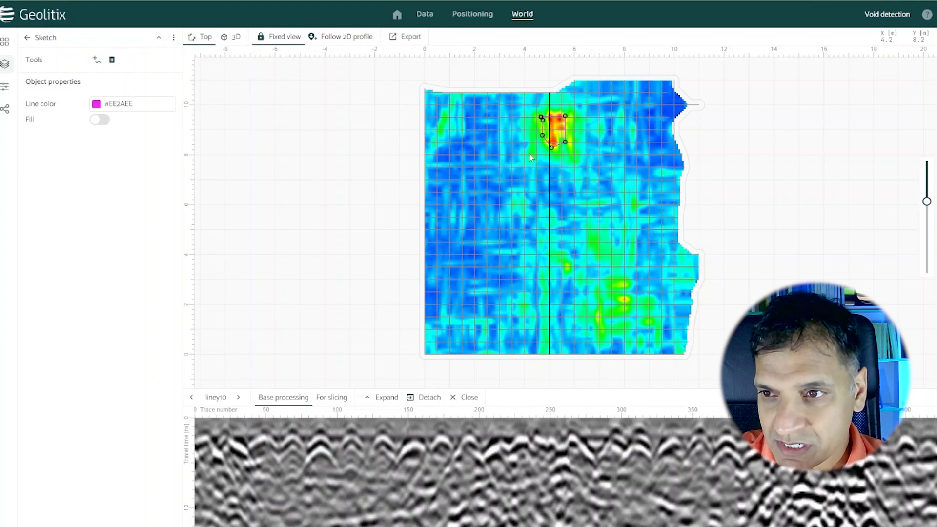